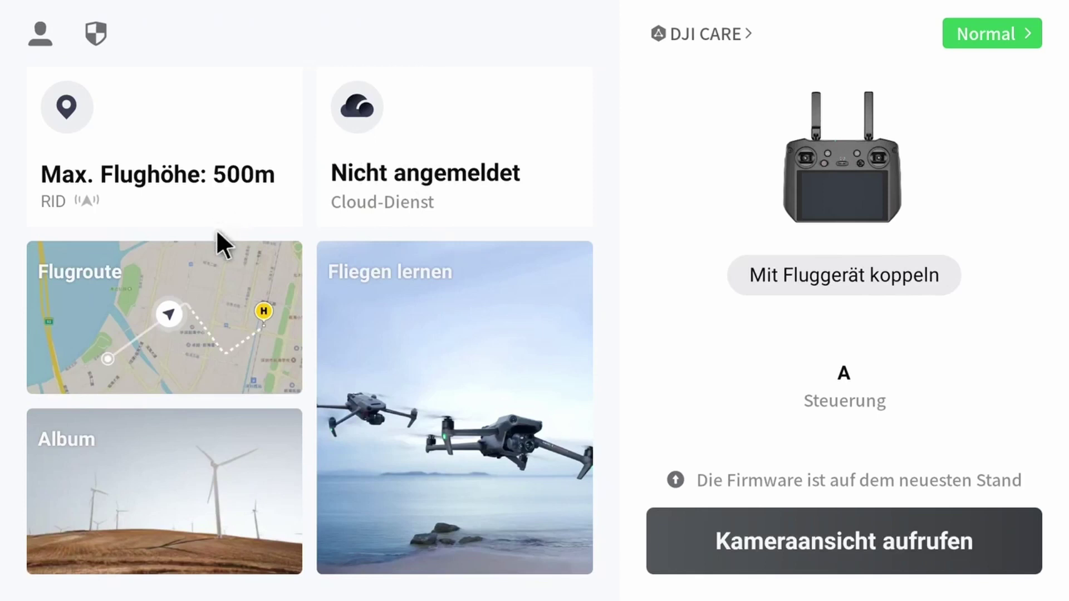
# Step: Open the Flugroute library and start a new route with Route erstellen
pyautogui.click(220, 292)
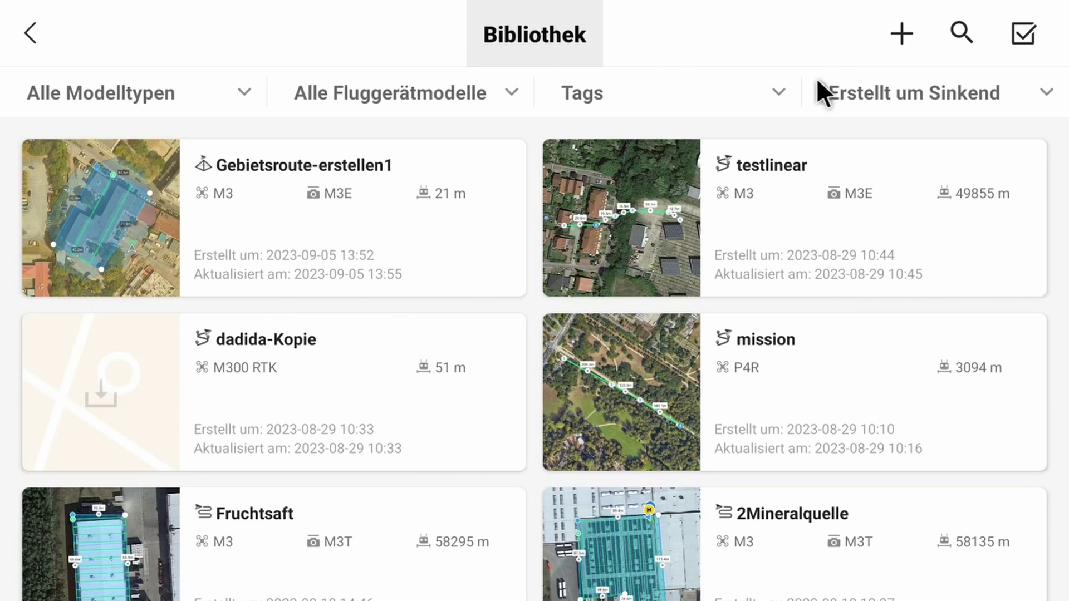
pyautogui.click(901, 33)
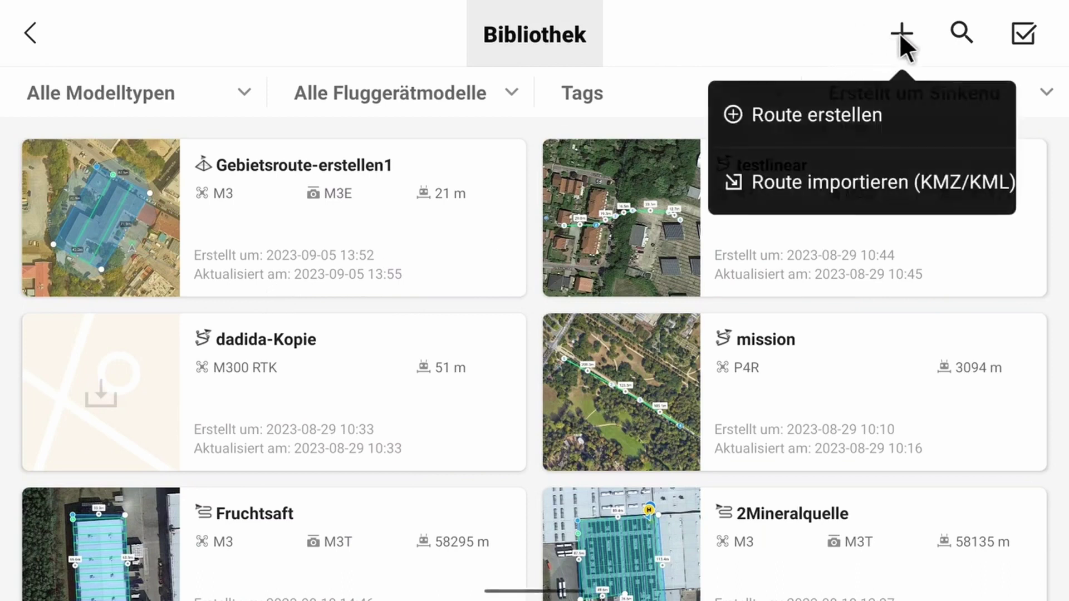
pyautogui.click(837, 111)
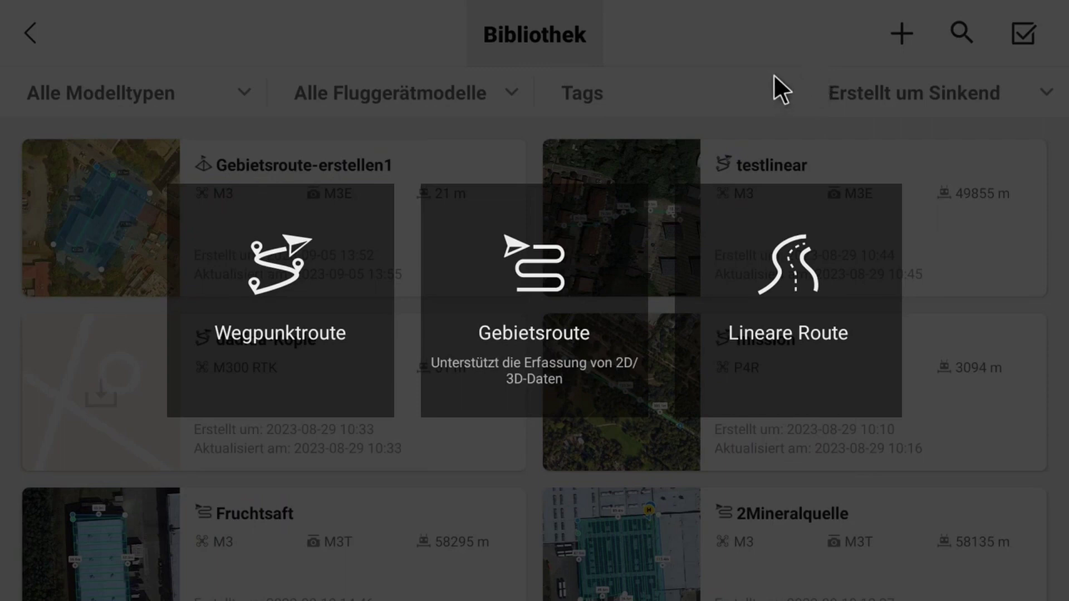
# Step: Choose Gebietsroute and zoom the map onto the L-shaped building beside Altonaer Straße
pyautogui.click(562, 267)
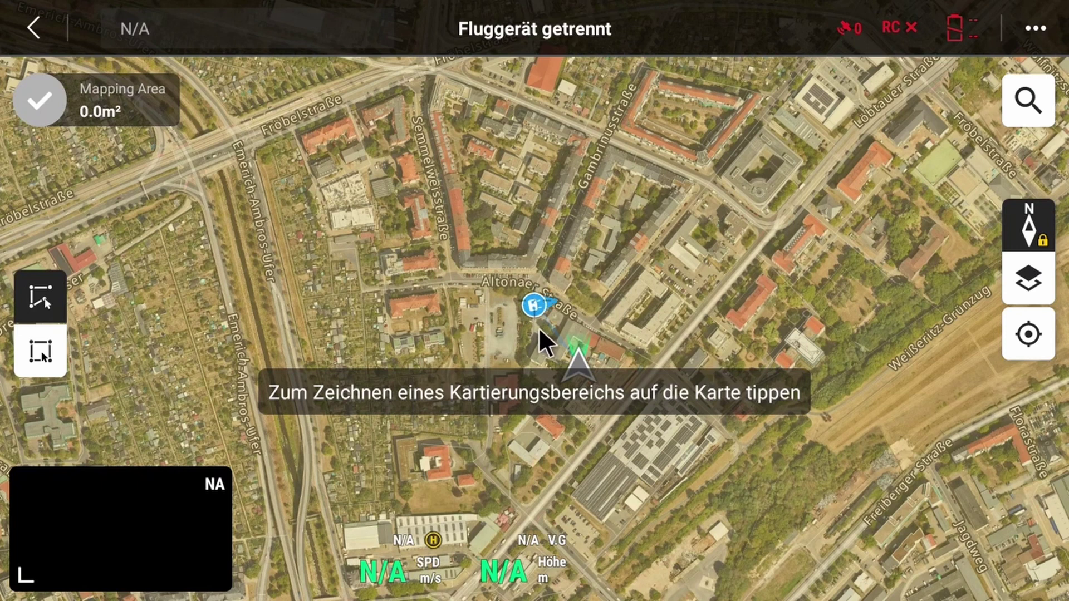
pyautogui.scroll(2, 538, 336)
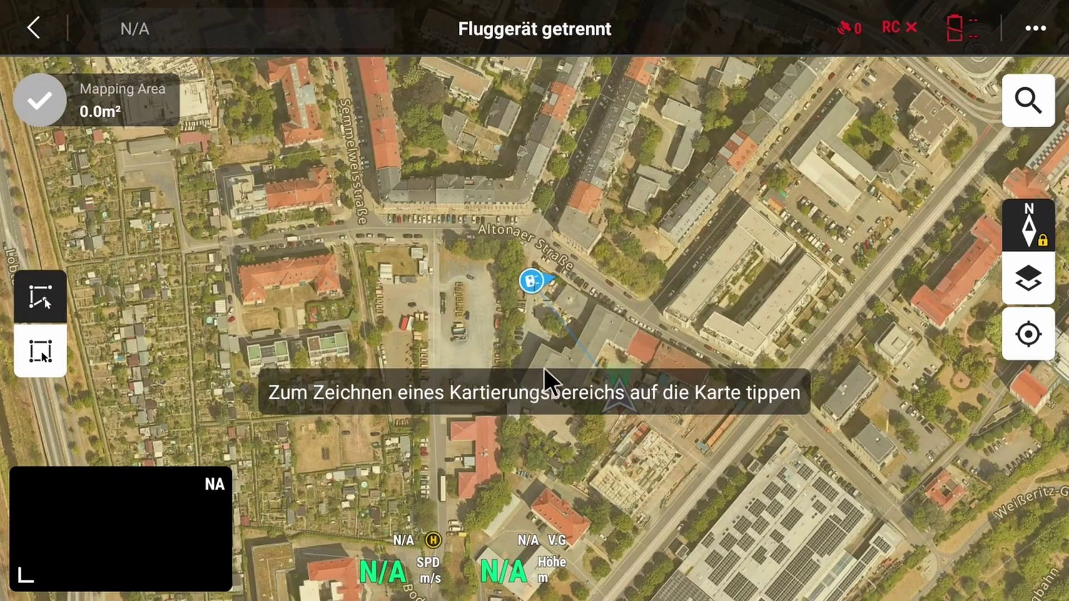
pyautogui.scroll(3, 541, 373)
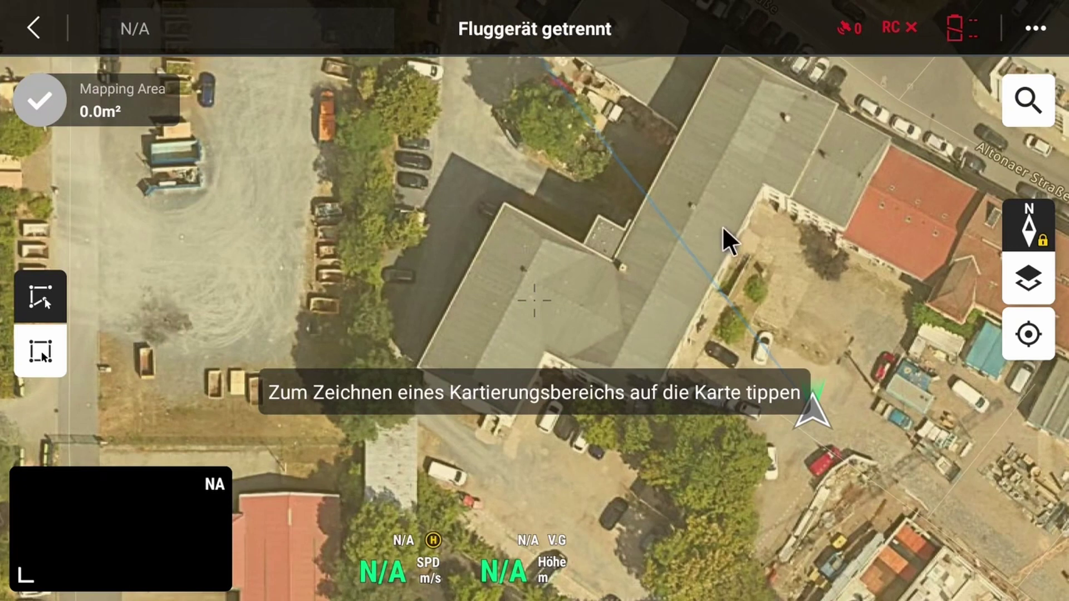
pyautogui.moveTo(724, 239); pyautogui.dragTo(467, 253)
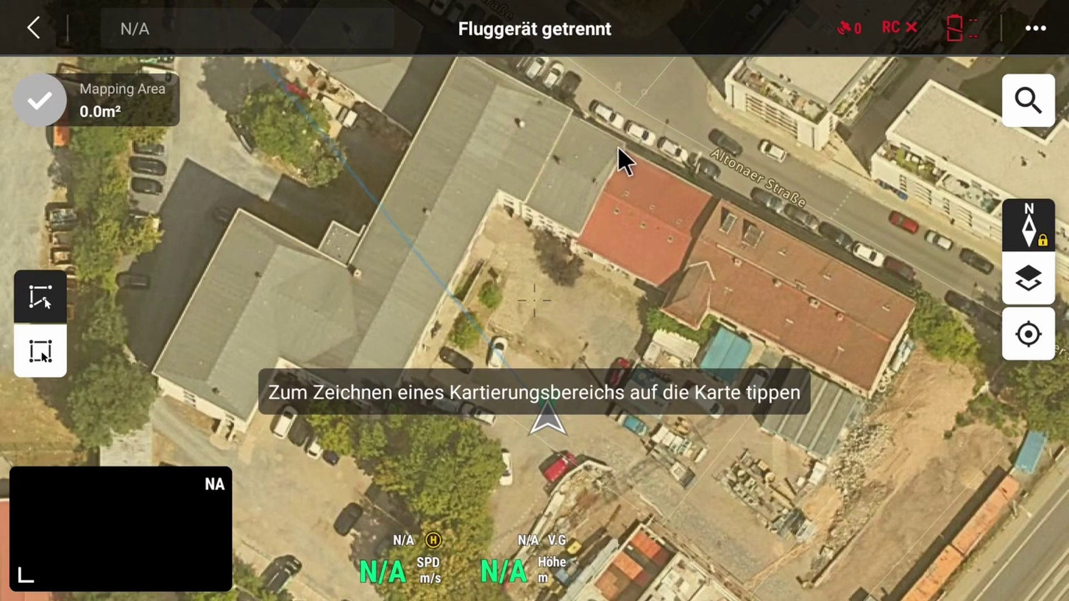
# Step: Place four corner points forming a quadrilateral over the building
pyautogui.click(618, 148)
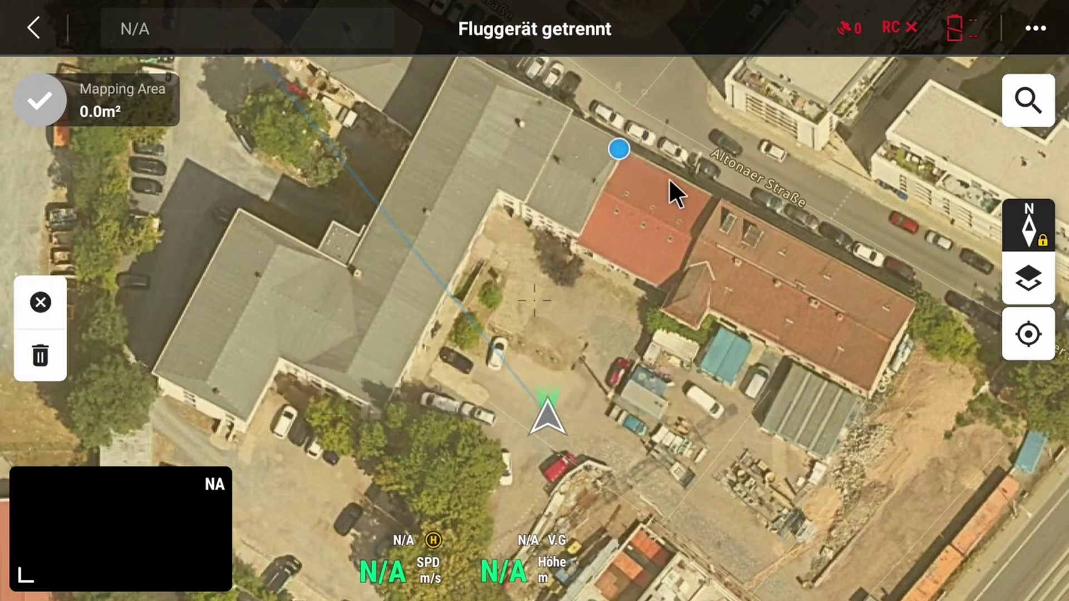
pyautogui.click(725, 205)
pyautogui.click(673, 301)
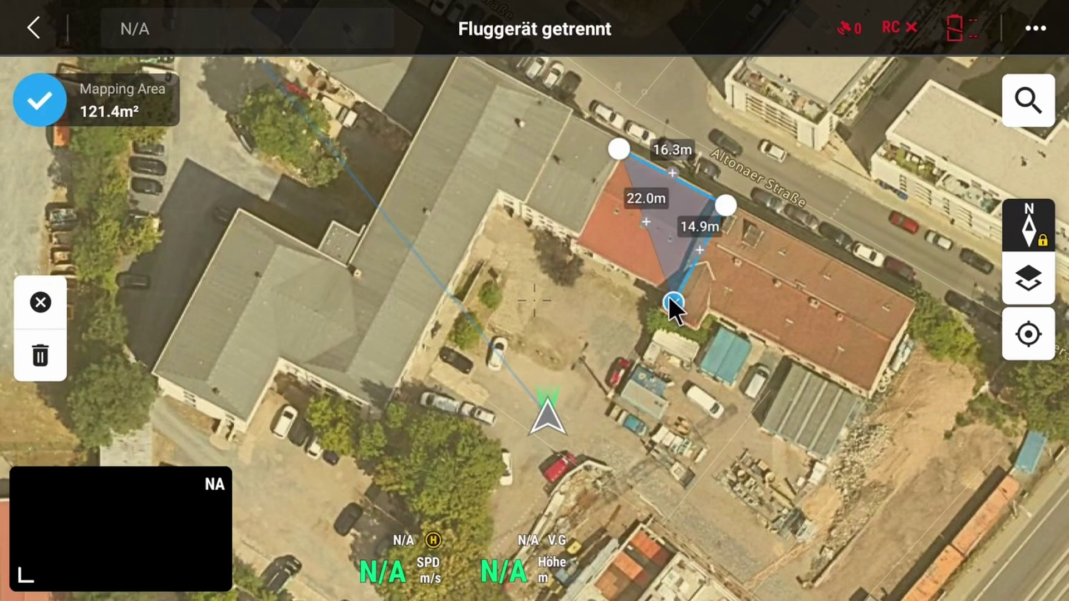
pyautogui.click(568, 244)
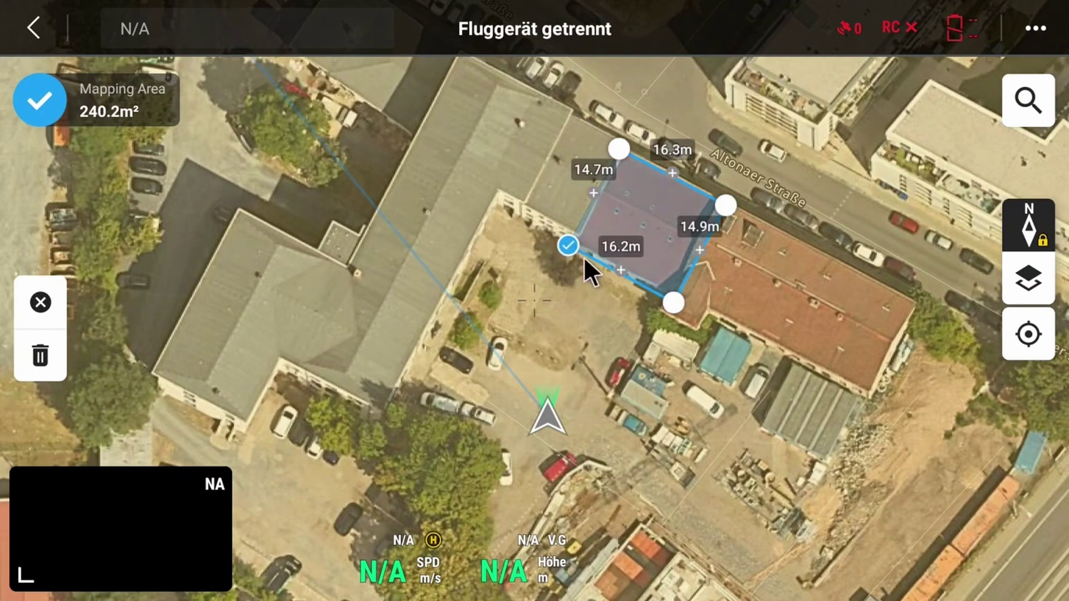
# Step: Add and drag corners so the polygon fits the L-shaped building, totalling 1016.4 m²
pyautogui.click(592, 192)
pyautogui.moveTo(594, 193); pyautogui.dragTo(461, 58)
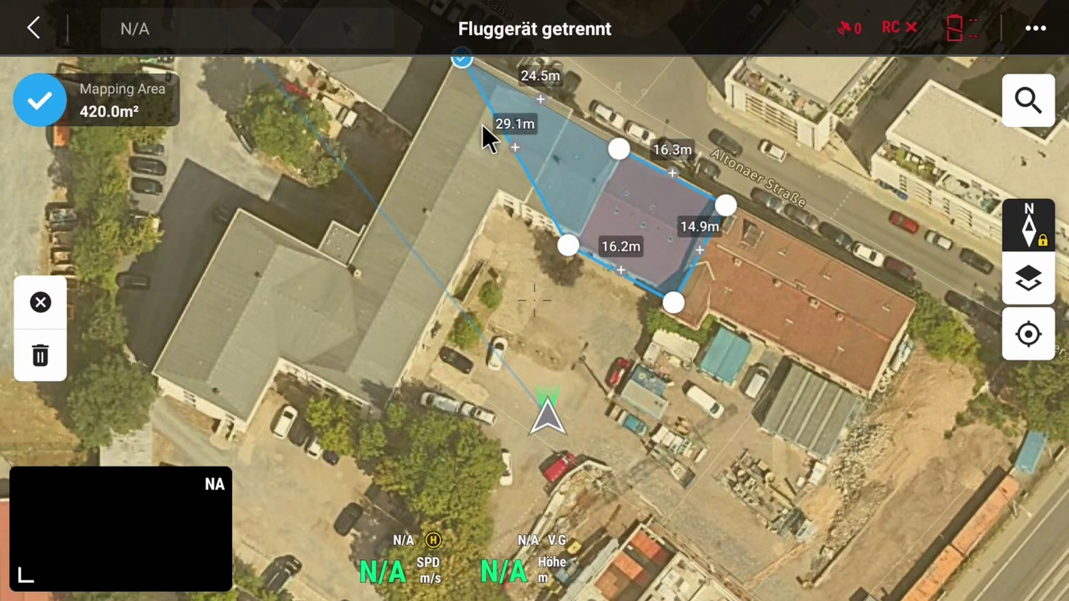
pyautogui.click(515, 147)
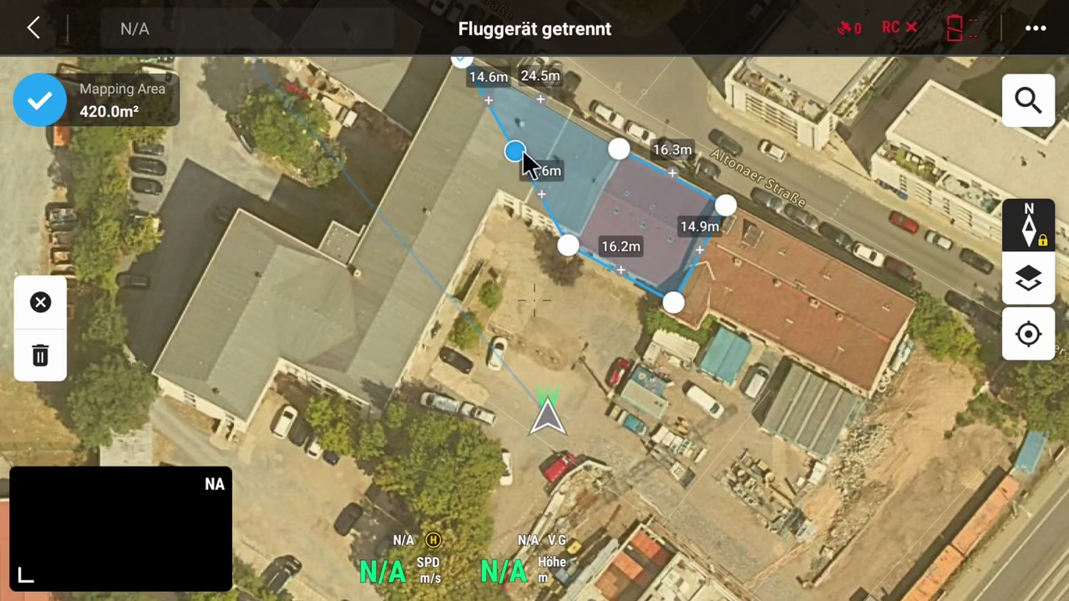
pyautogui.moveTo(513, 149); pyautogui.dragTo(407, 157)
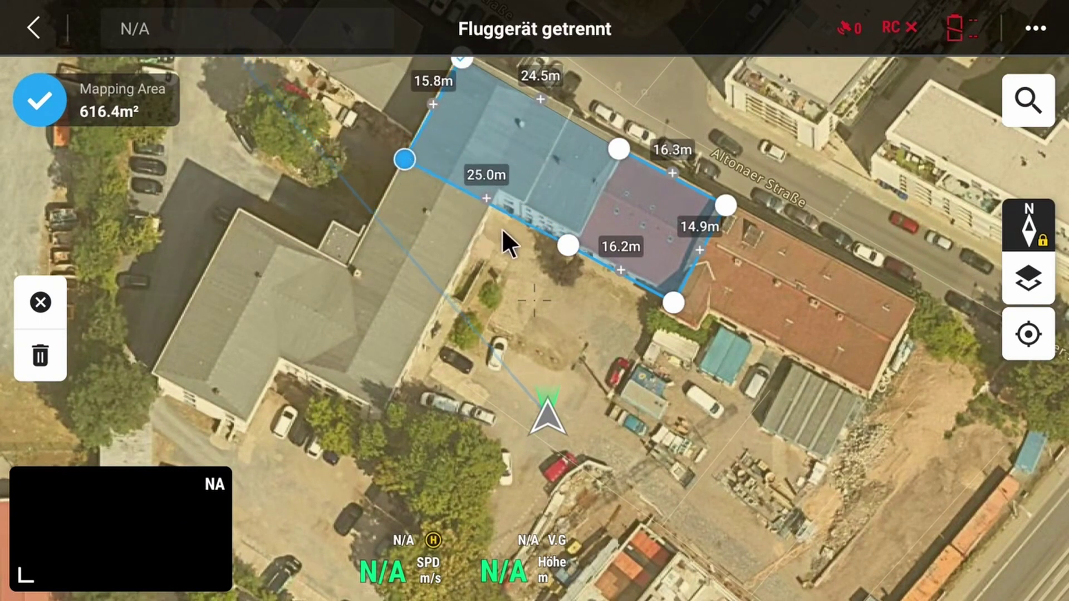
pyautogui.click(486, 199)
pyautogui.moveTo(488, 200); pyautogui.dragTo(384, 400)
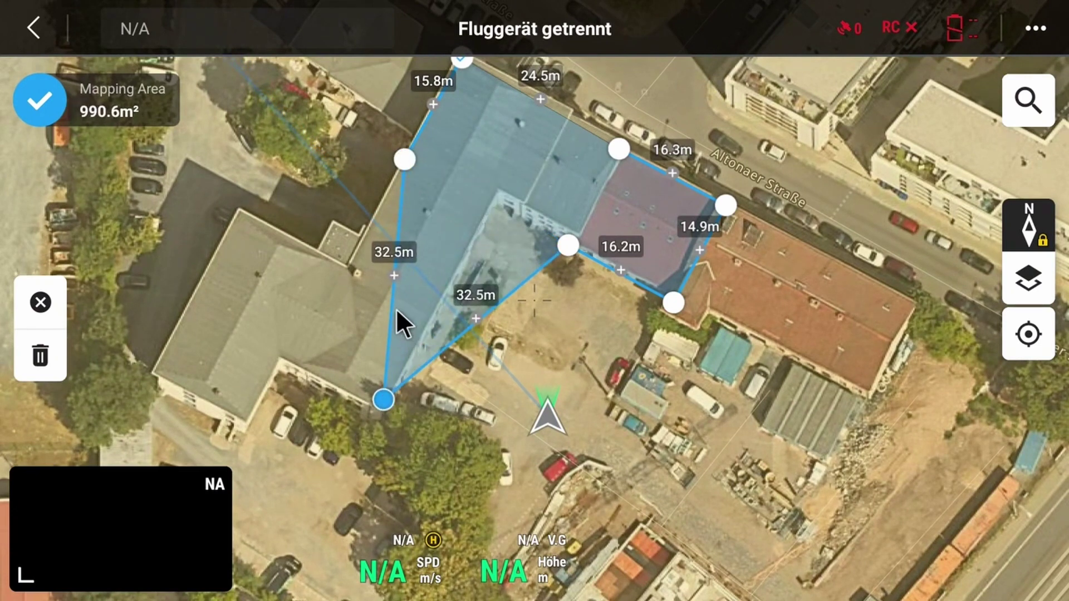
pyautogui.click(400, 274)
pyautogui.moveTo(400, 274); pyautogui.dragTo(293, 354)
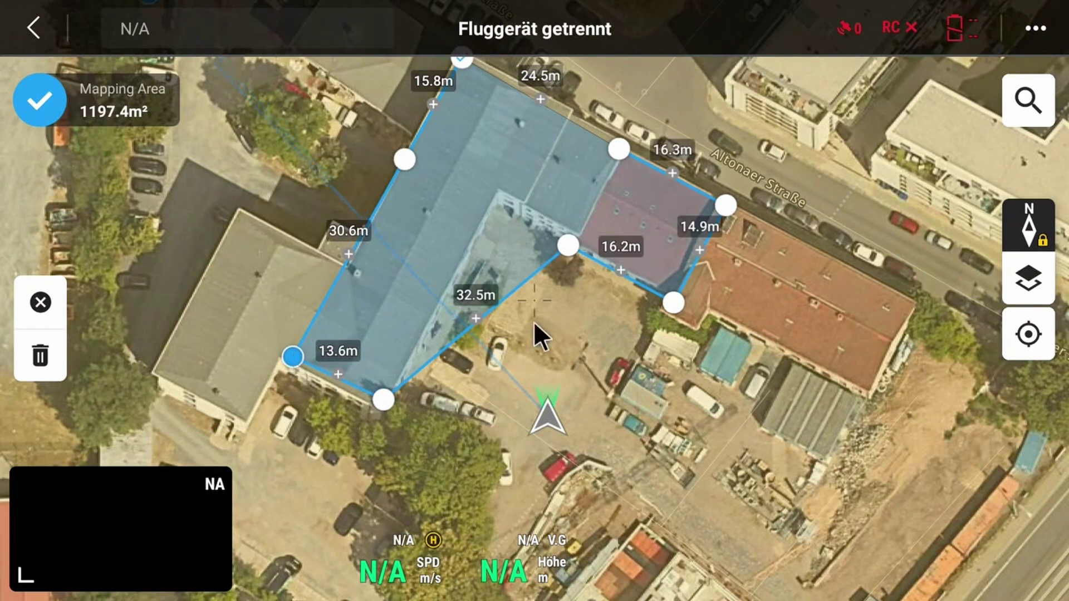
pyautogui.moveTo(569, 242); pyautogui.dragTo(499, 199)
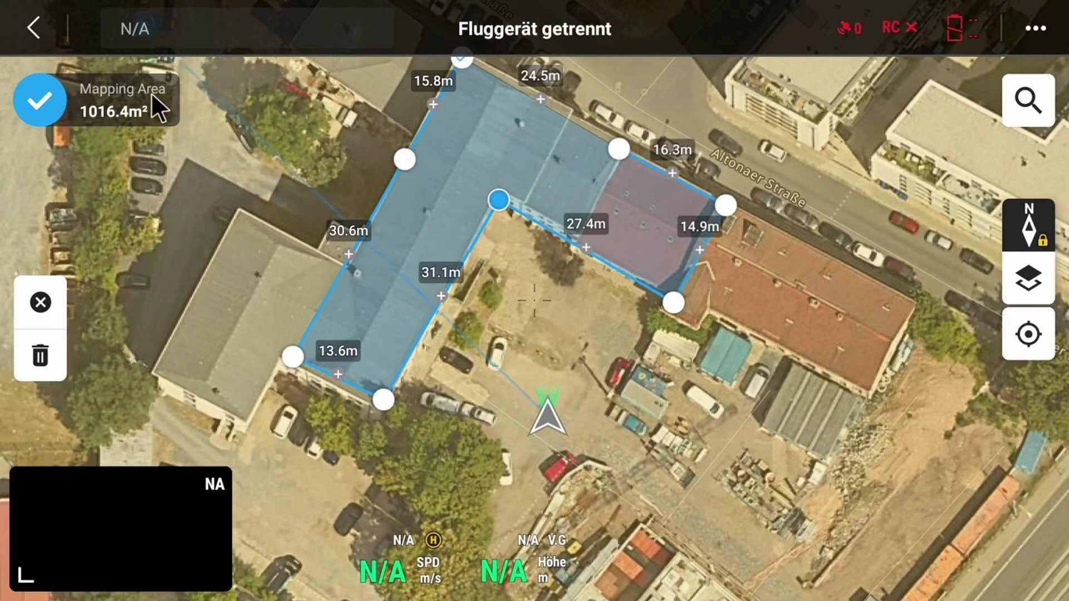
# Step: Confirm the mapping area and select the M3E Serie aircraft with the M3E camera, WIDE lens
pyautogui.click(41, 89)
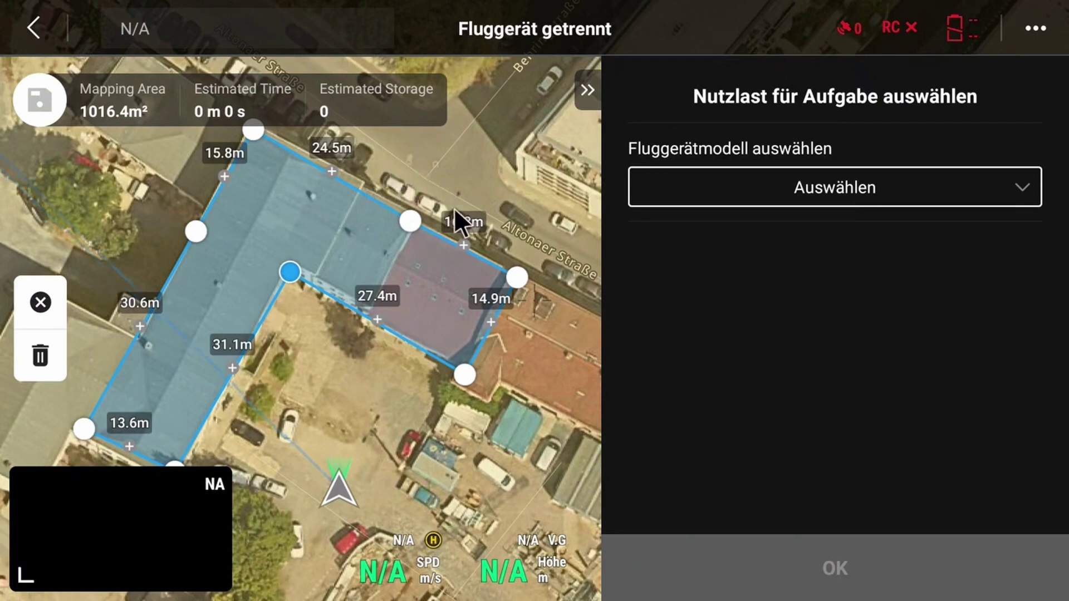
pyautogui.click(703, 184)
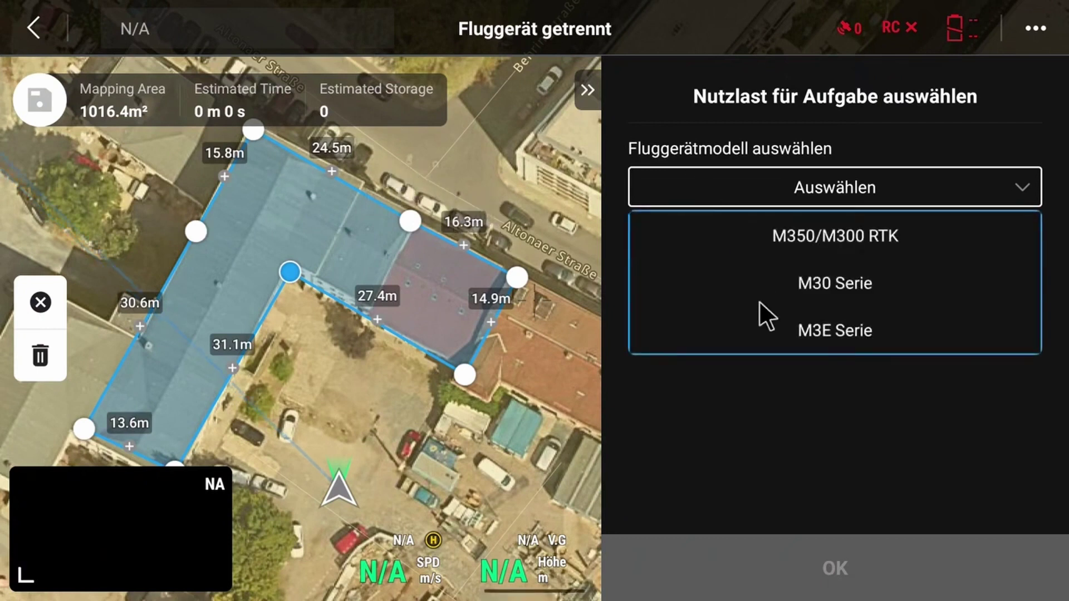
pyautogui.click(802, 331)
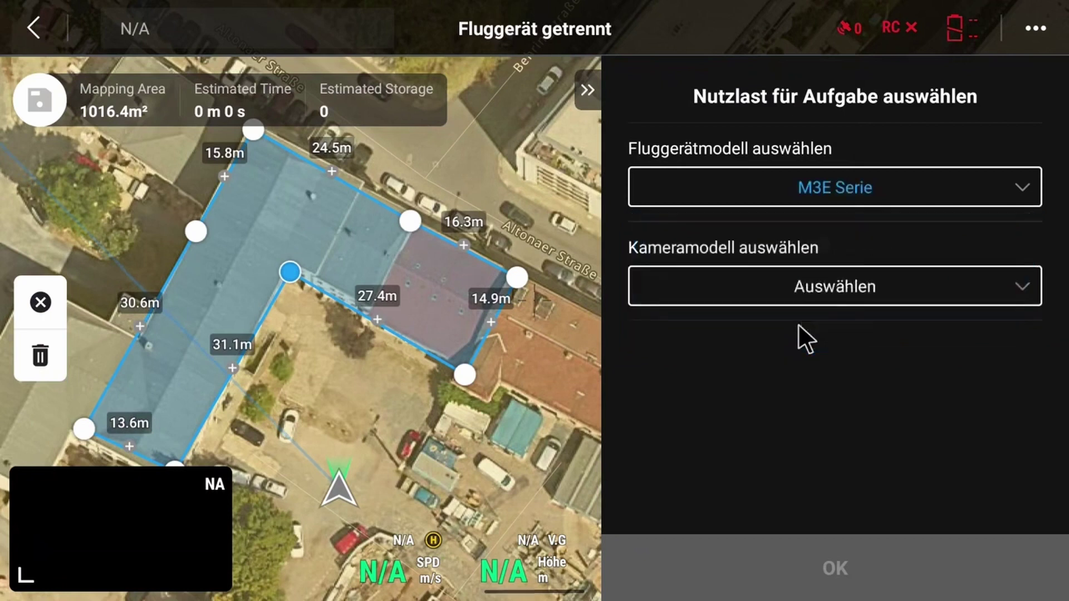
pyautogui.click(790, 296)
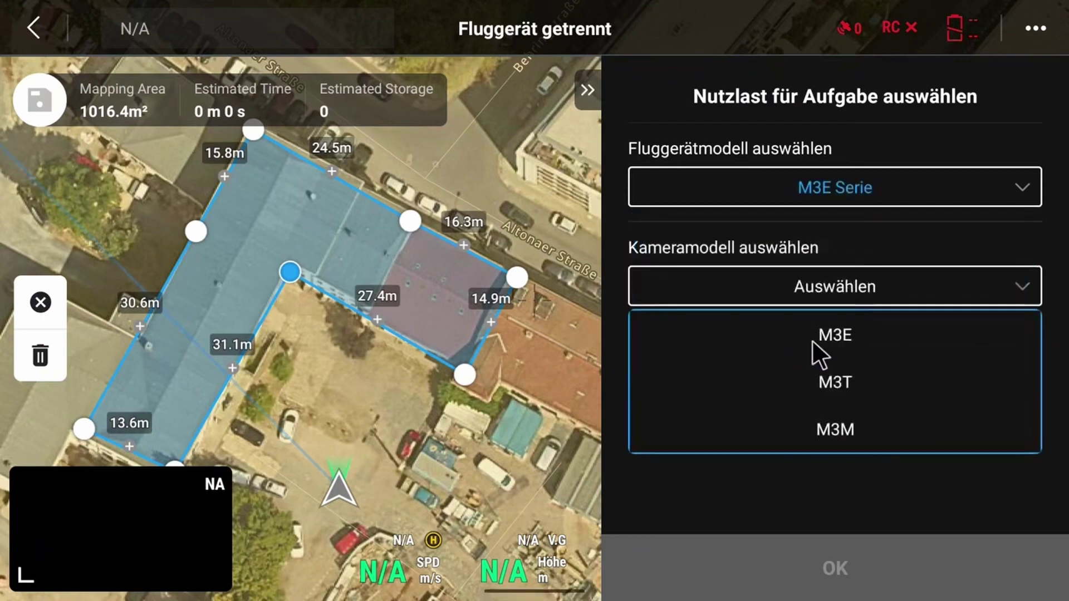
pyautogui.click(851, 335)
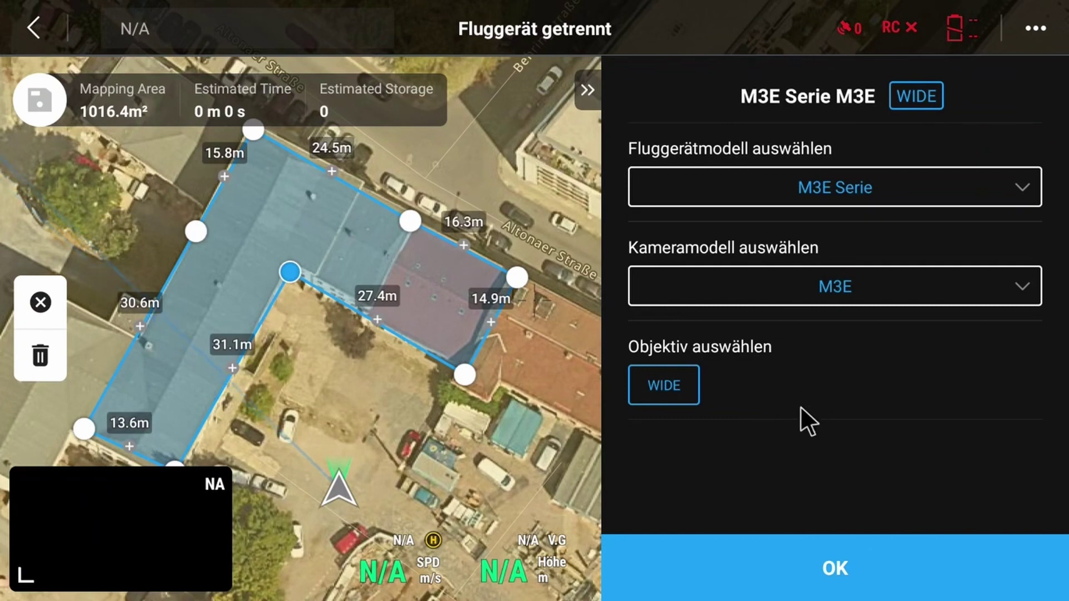
# Step: Confirm the M3E payload and rename the area route to 'airclip'
pyautogui.click(835, 552)
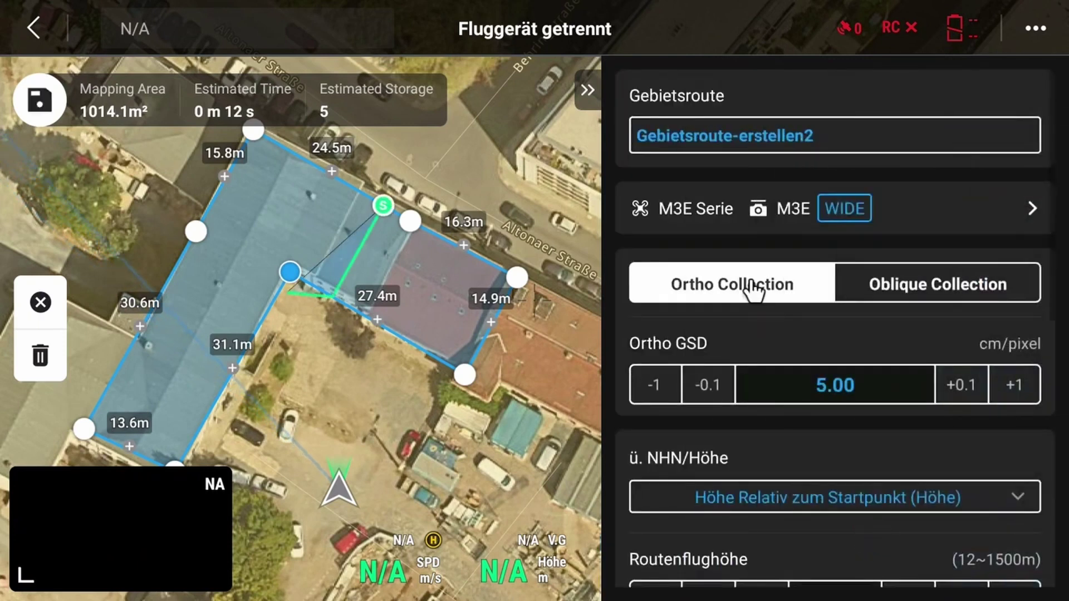
pyautogui.click(832, 138)
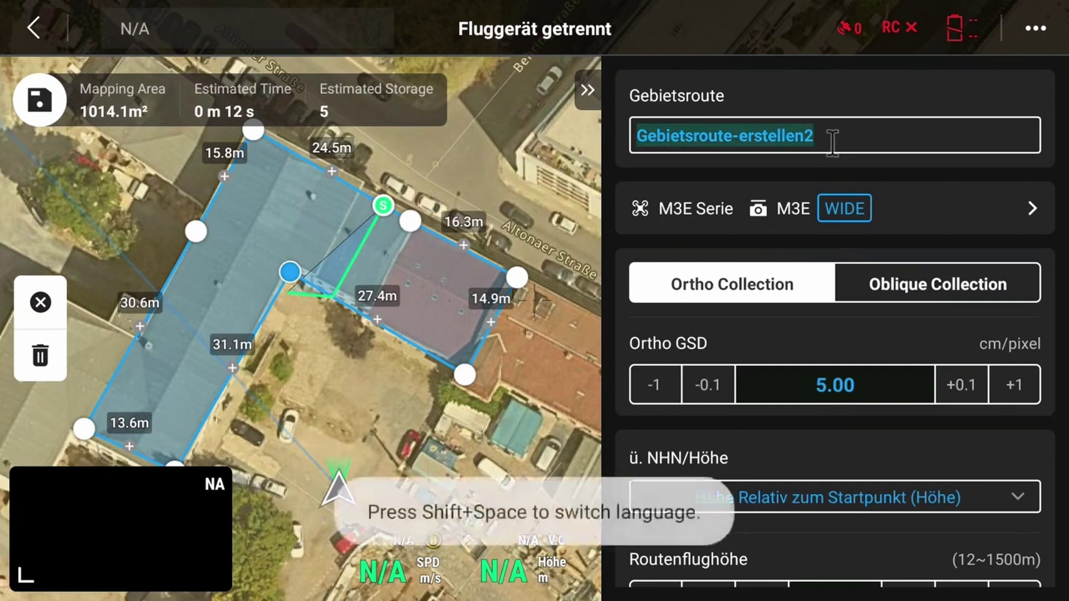
pyautogui.click(778, 137)
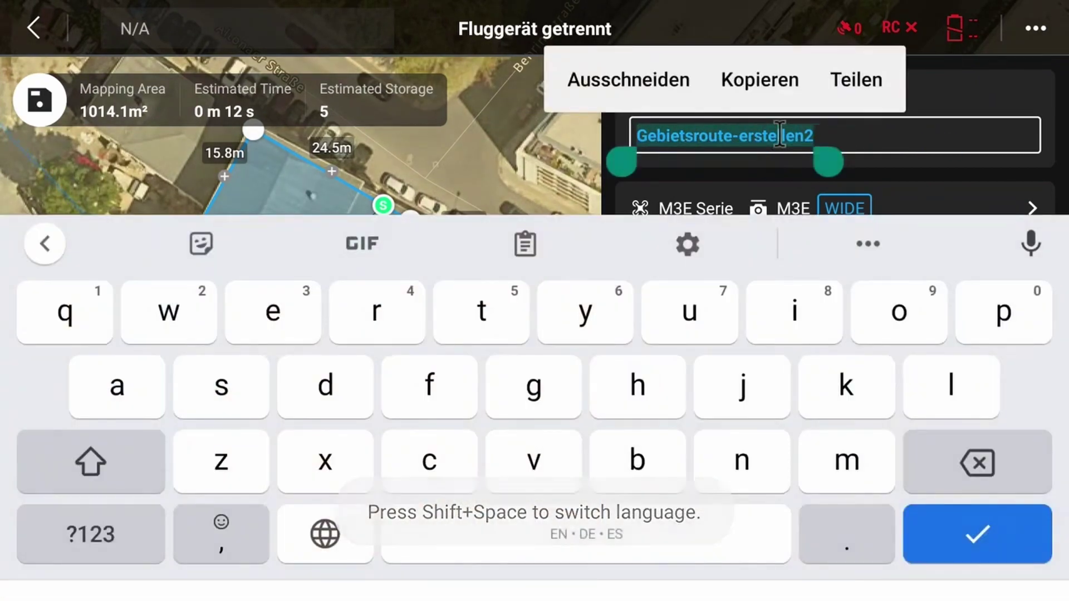
pyautogui.write('ai')
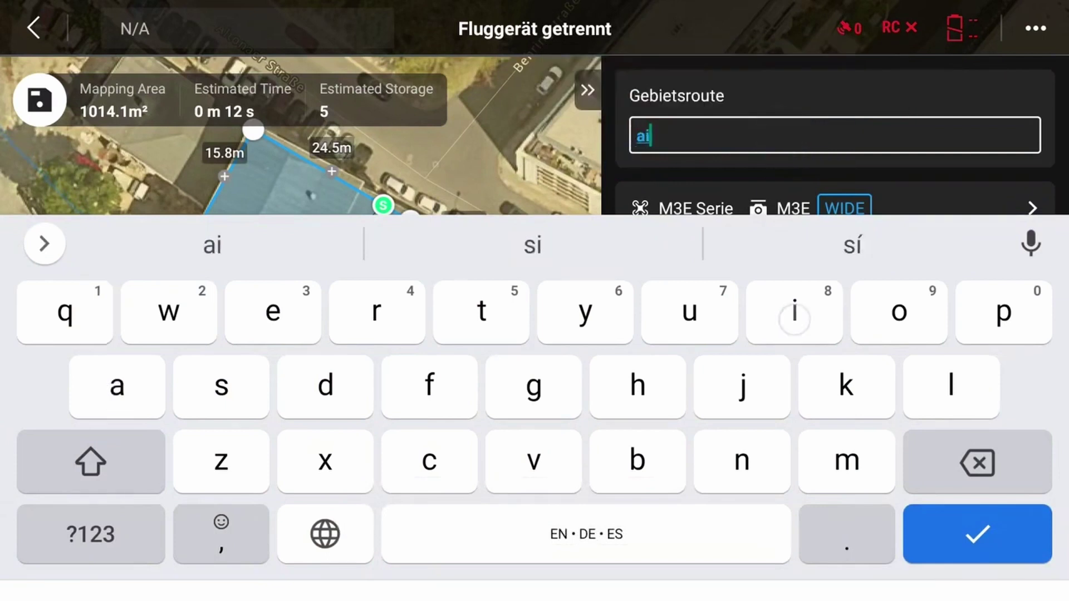
pyautogui.write('rclip')
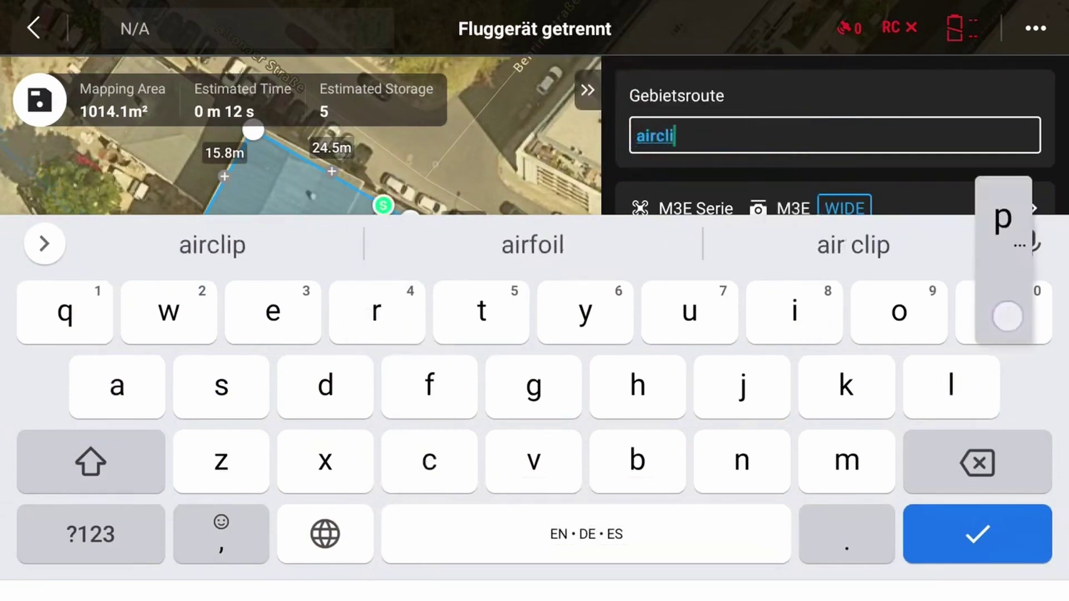
pyautogui.click(952, 555)
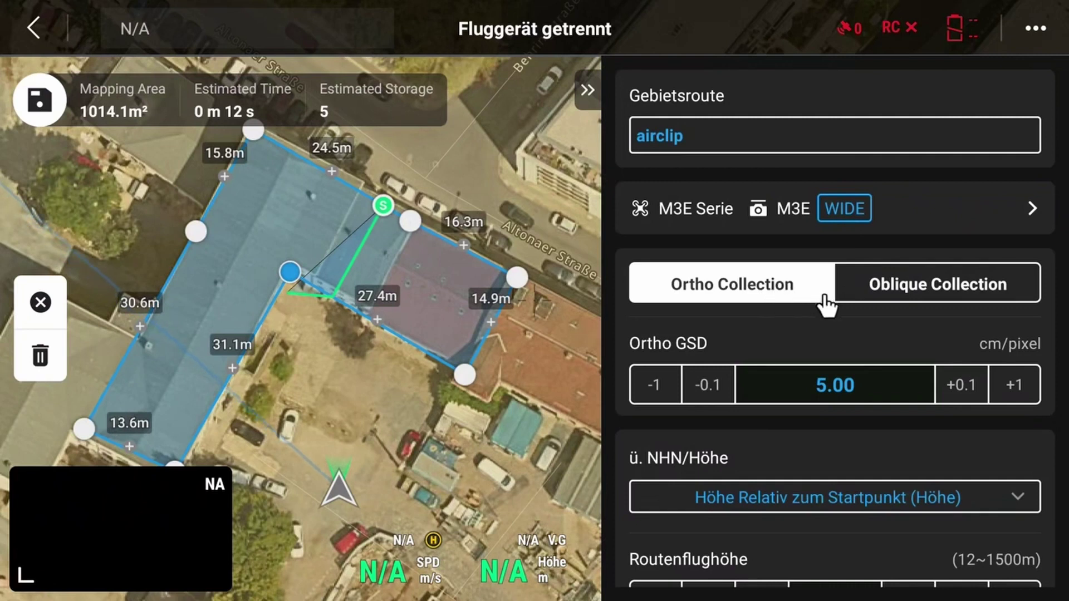
# Step: Switch to Oblique Collection at 7.07 cm/pixel GSD and preview passes 2 and 1
pyautogui.click(874, 298)
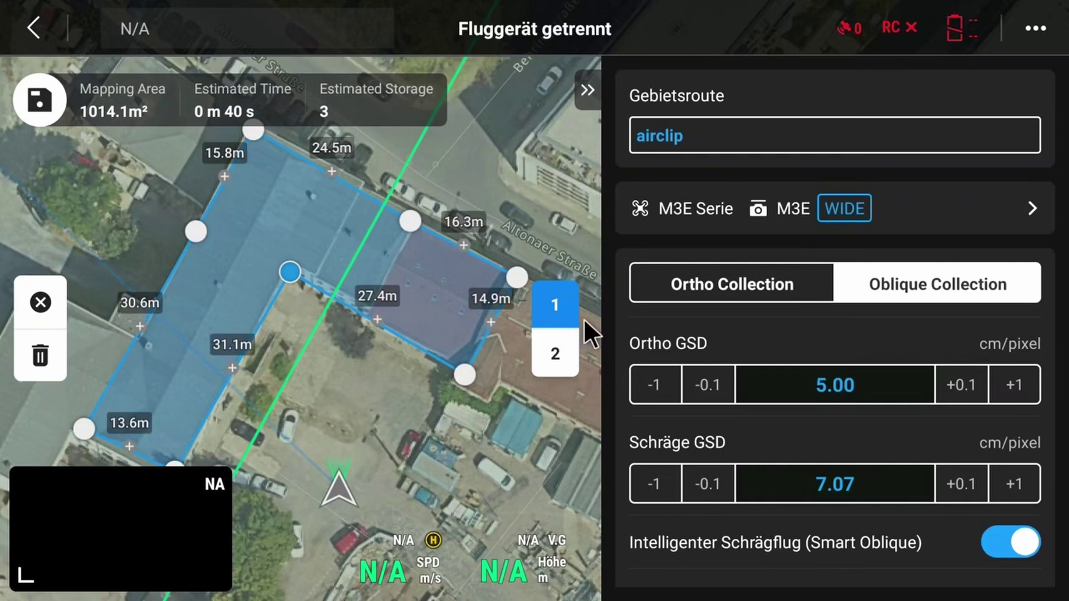
pyautogui.click(567, 352)
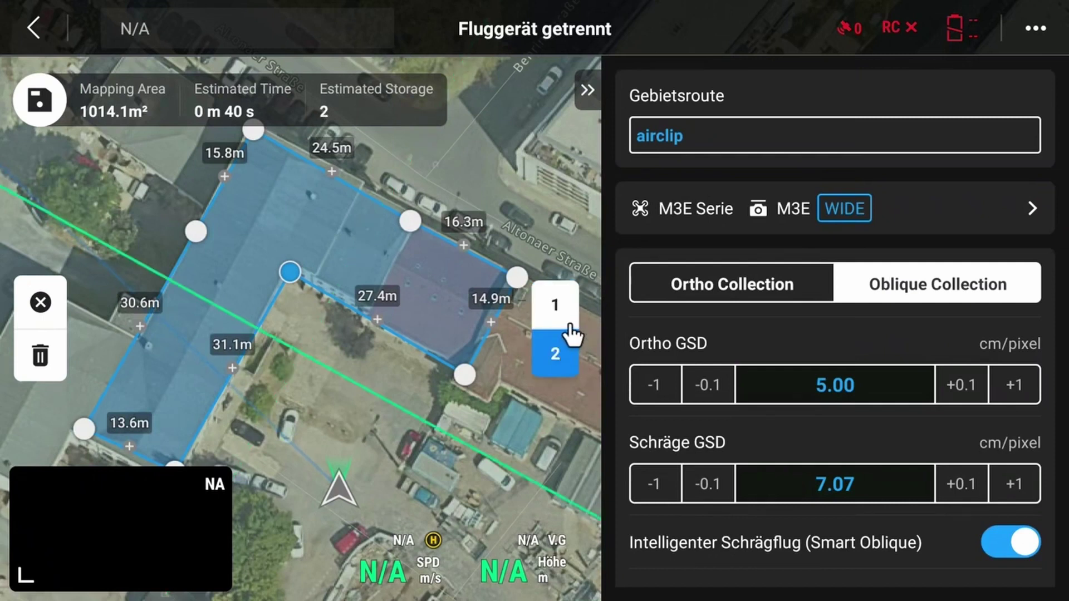
pyautogui.click(571, 327)
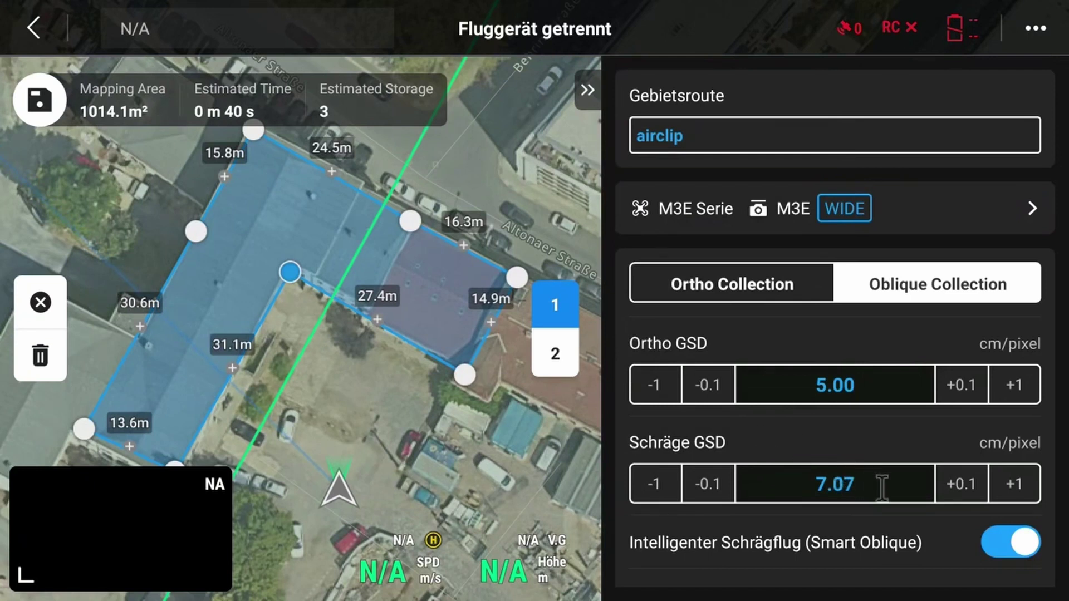
# Step: Disable Intelligenter Schrägflug and review passes 2 and 3, showing -45° gimbal tilt and 186.1 m altitude
pyautogui.click(998, 554)
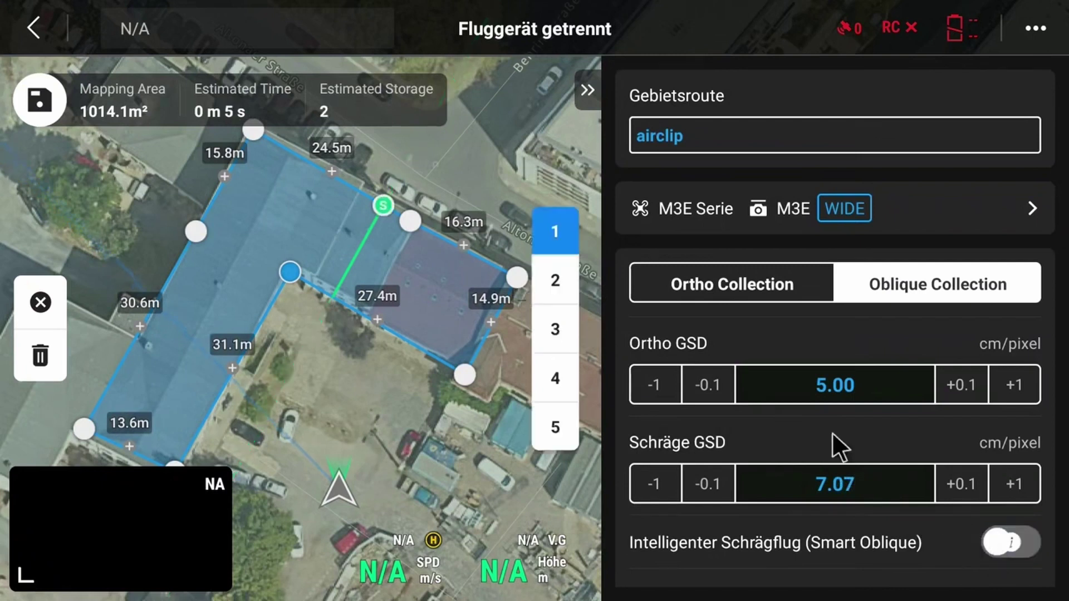
pyautogui.click(566, 292)
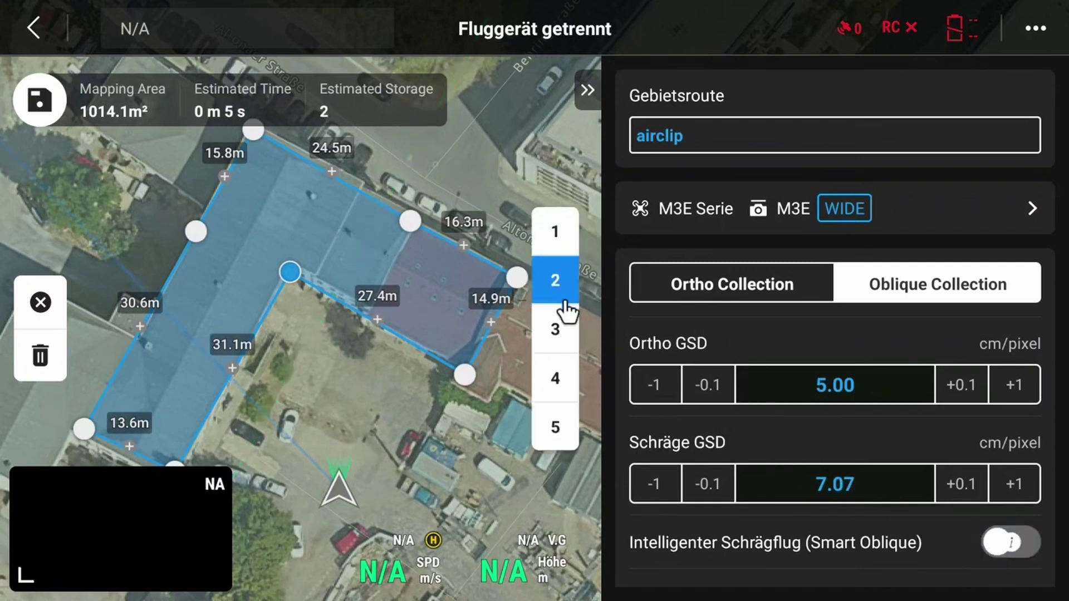
pyautogui.scroll(-2, 487, 308)
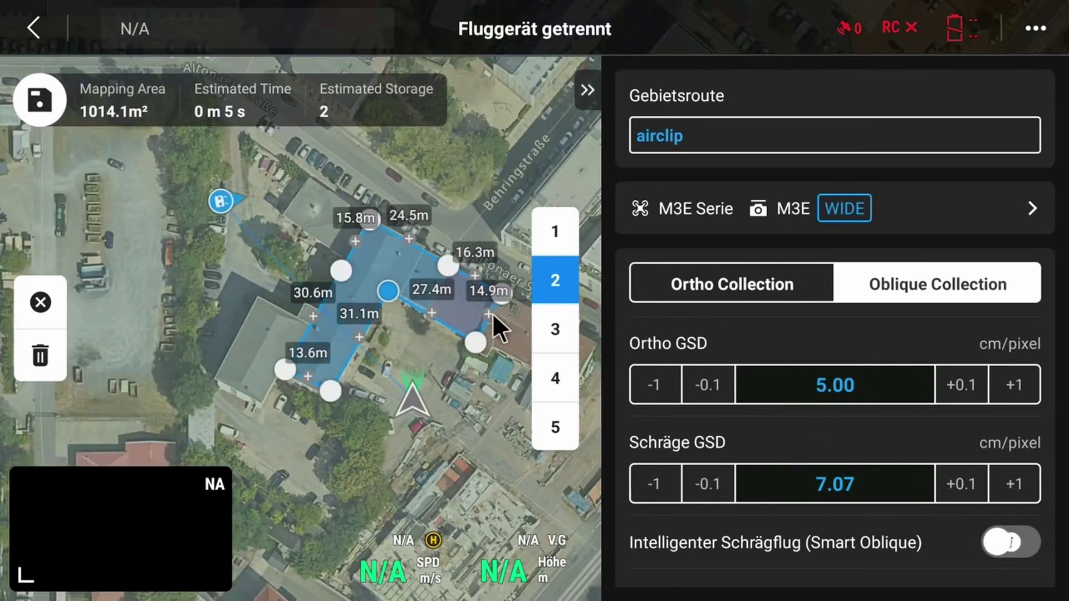
pyautogui.scroll(3, 483, 316)
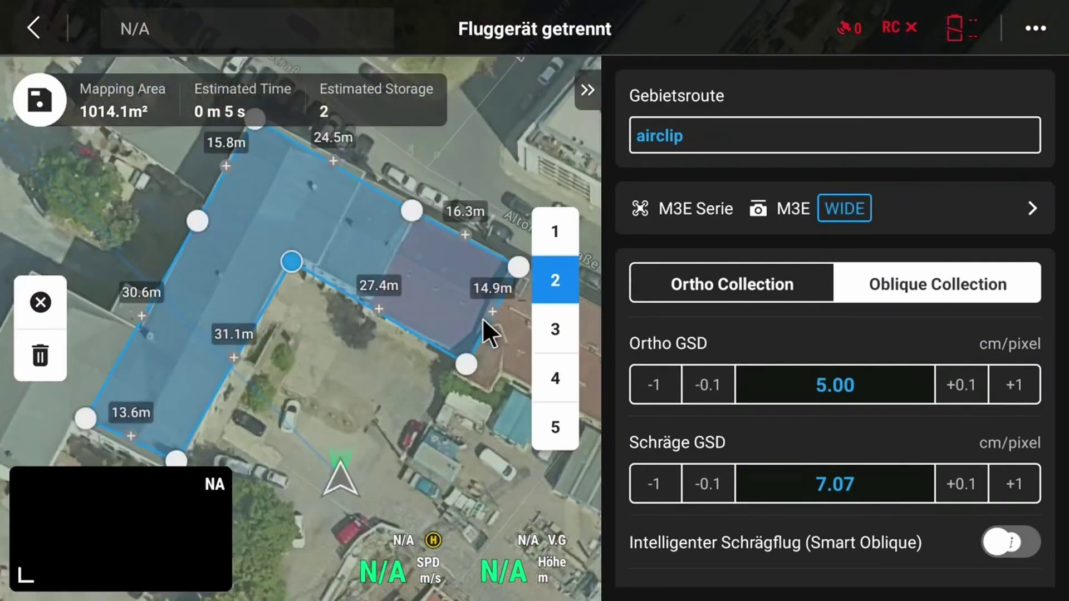
pyautogui.click(540, 337)
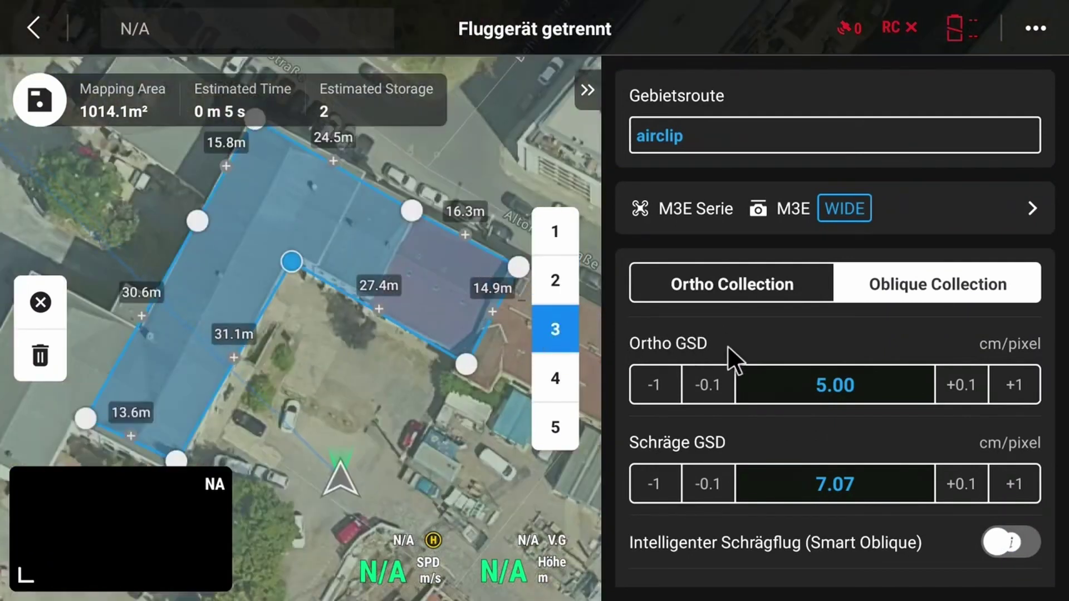
pyautogui.scroll(-2, 729, 348)
pyautogui.scroll(-3, 733, 345)
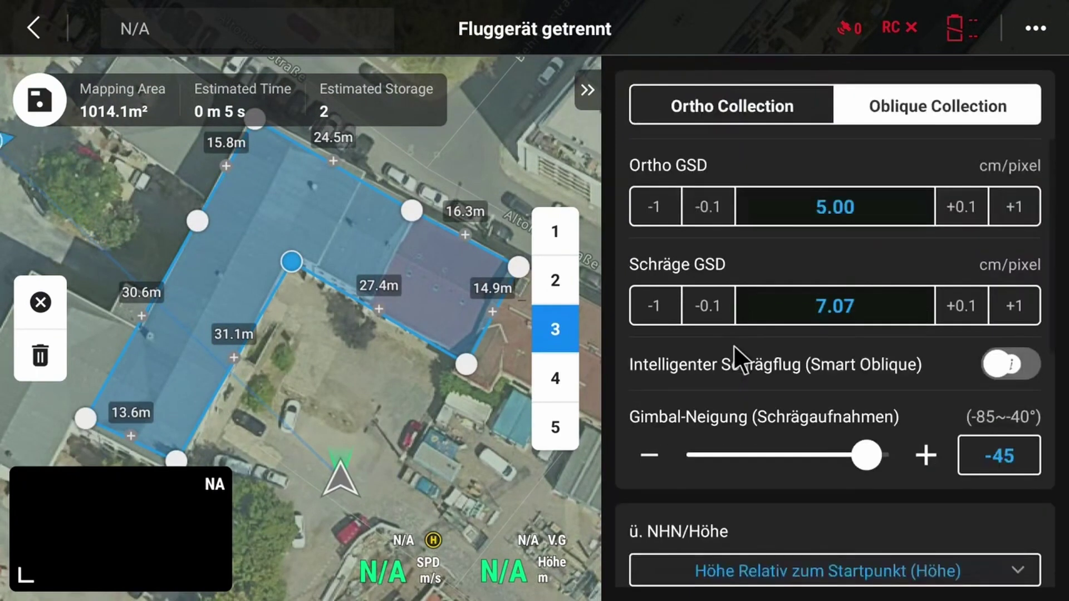
pyautogui.scroll(-1, 734, 344)
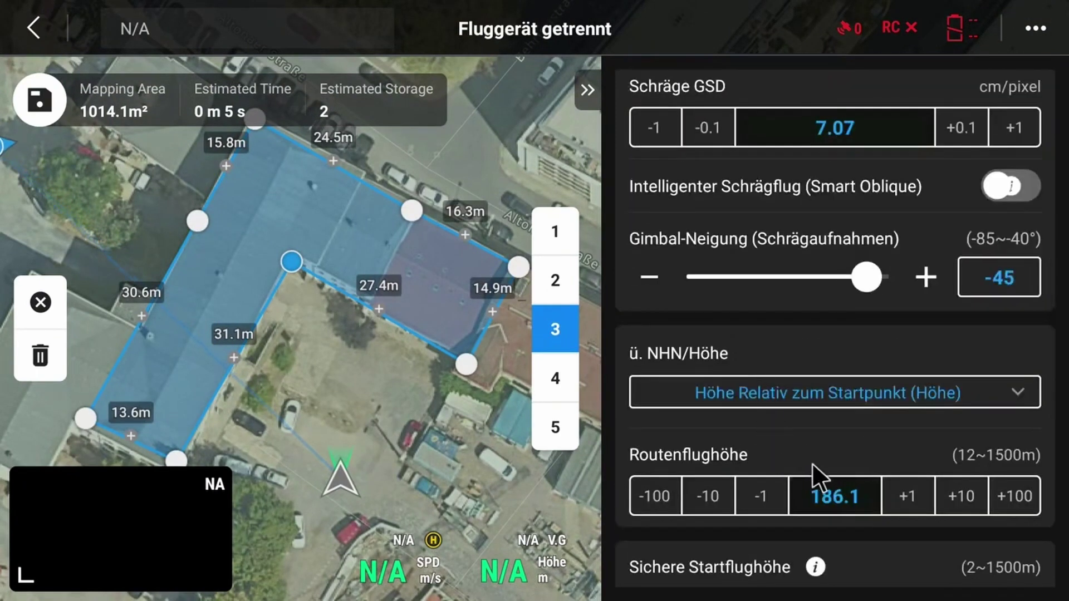
# Step: Delete the 186.1 m Routenflughöhe and retype the altitude, entering 50 then clearing it
pyautogui.click(852, 497)
pyautogui.press('BackSpace')
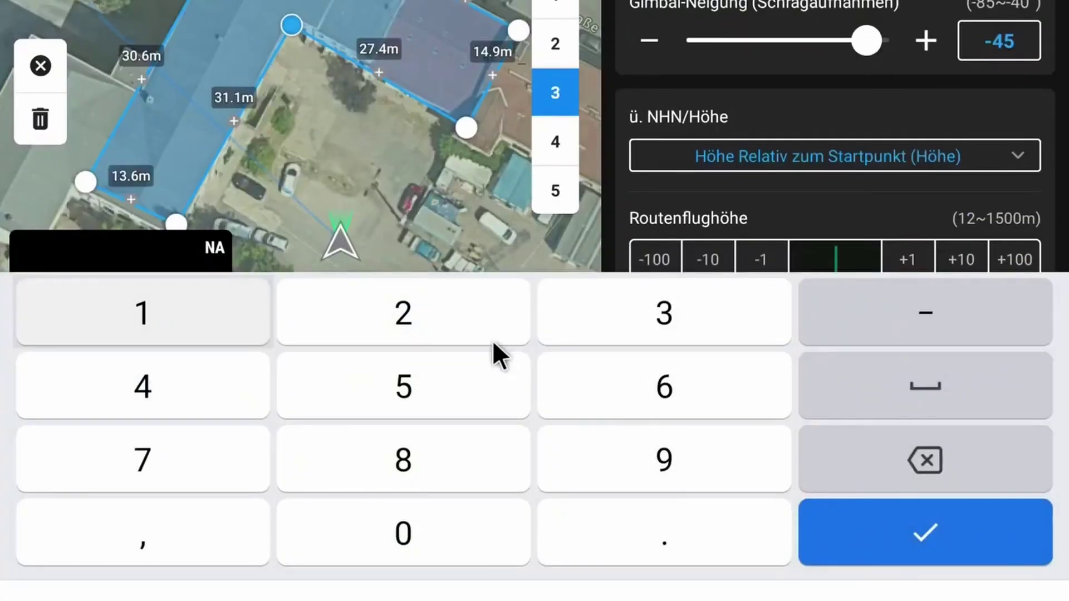
pyautogui.click(453, 390)
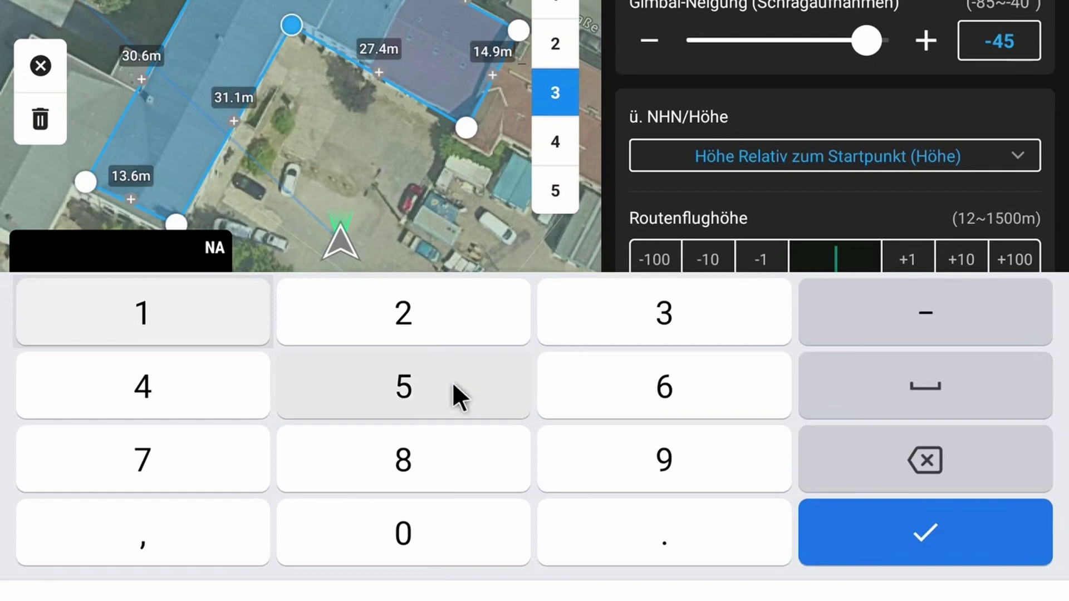
pyautogui.click(402, 533)
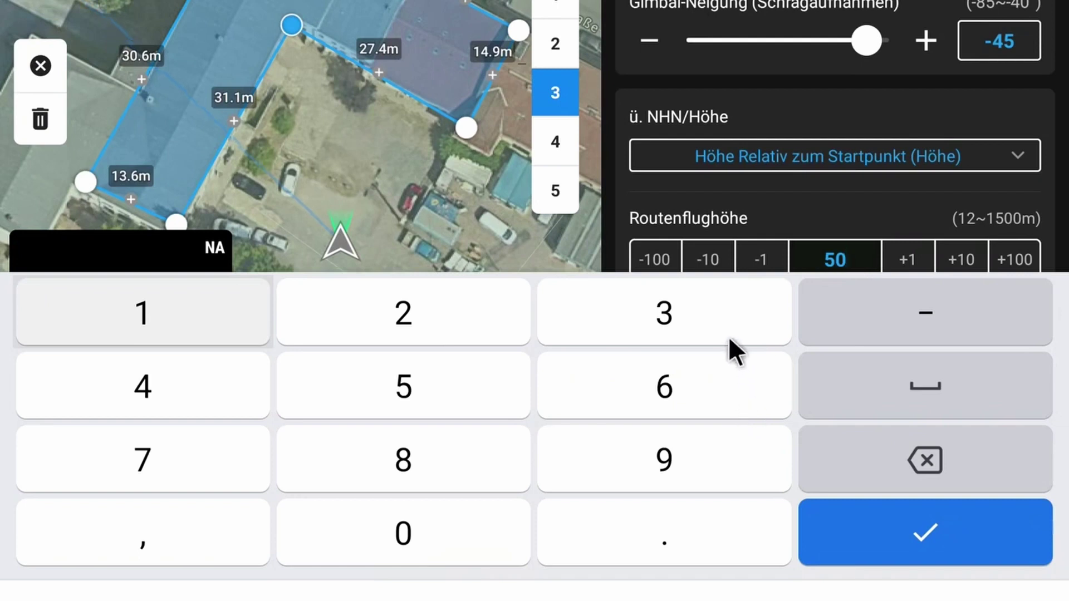
pyautogui.click(877, 451)
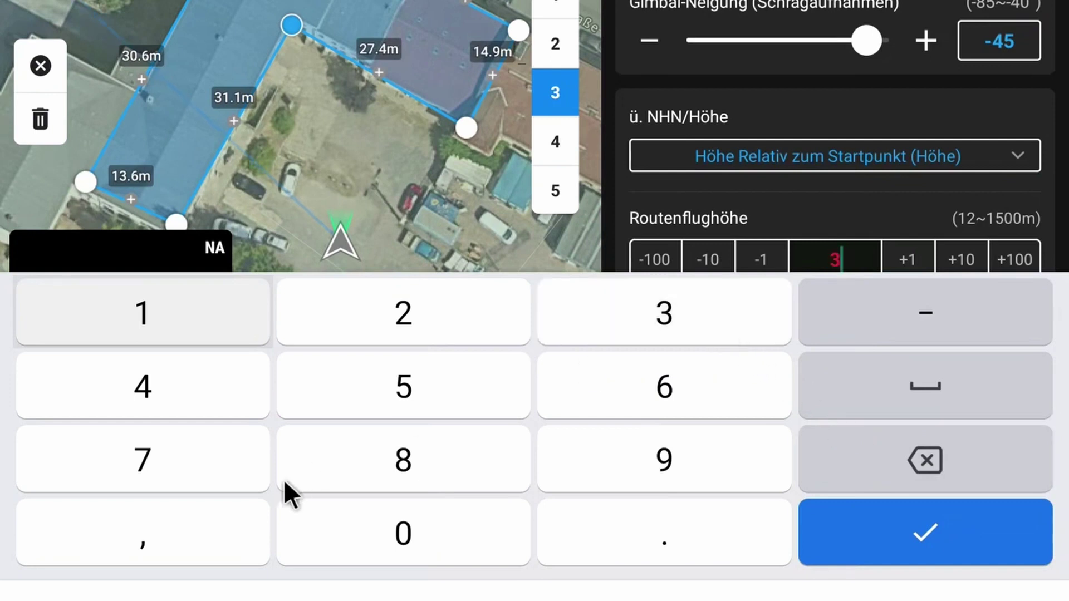